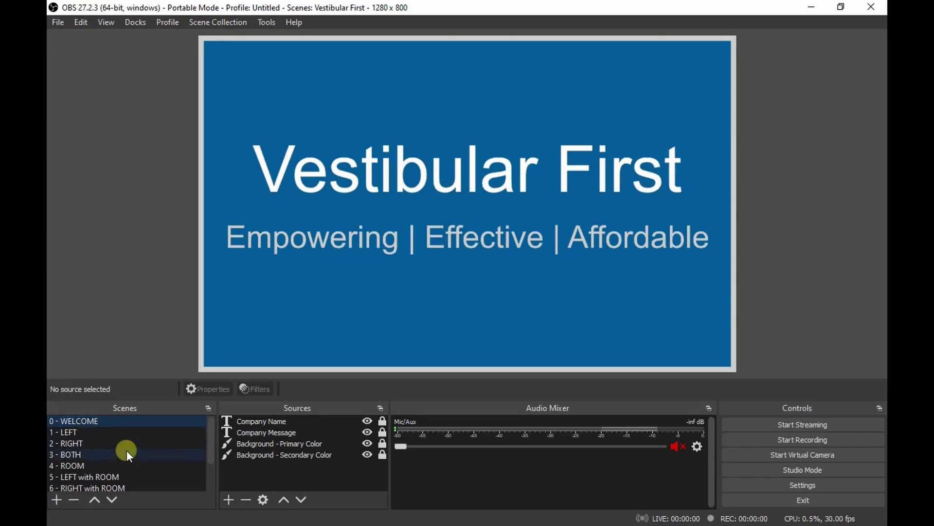
Switch to the 9 - LINK CAMERAS scene and select the Camera 1 (Left Eye) source
left_click(127, 450)
left_click_drag(209, 442, 213, 477)
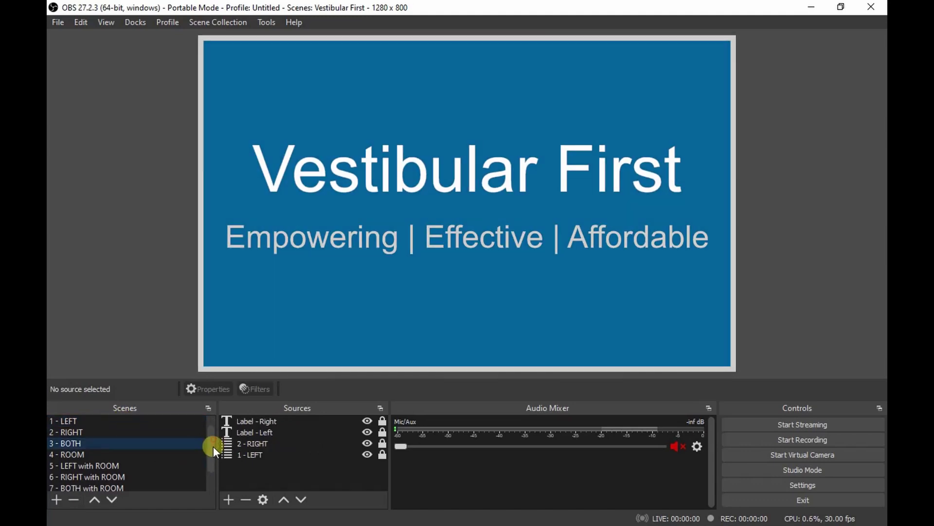
left_click(142, 476)
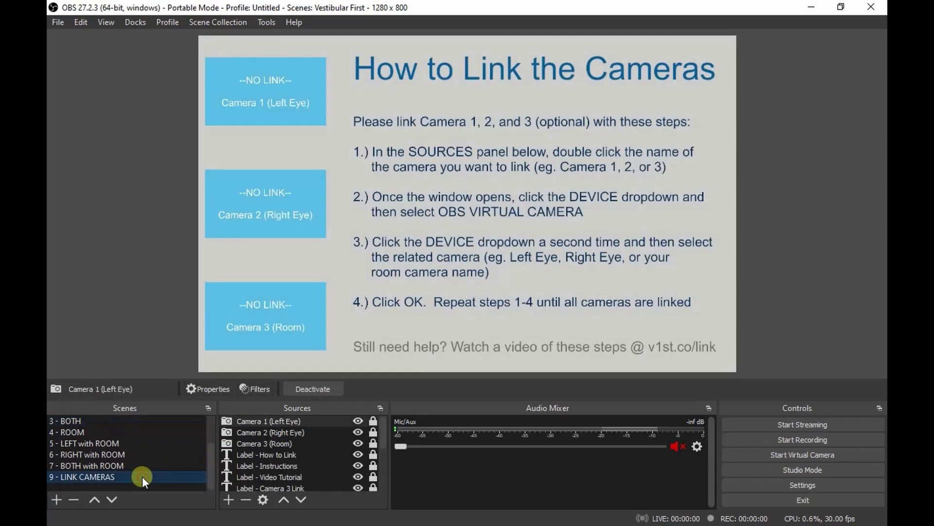
left_click(323, 421)
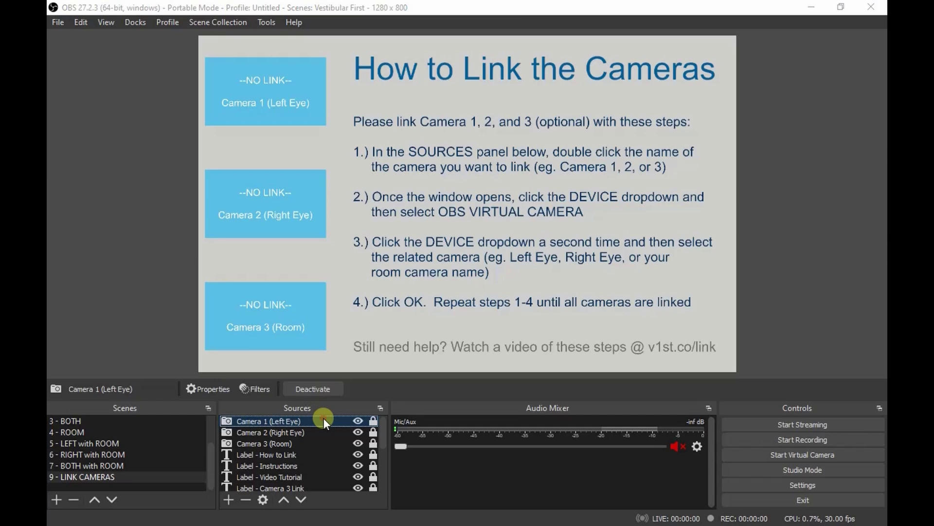
Set Camera 1's device to OBS Virtual Camera, then to Left Eye, and confirm
double_click(323, 420)
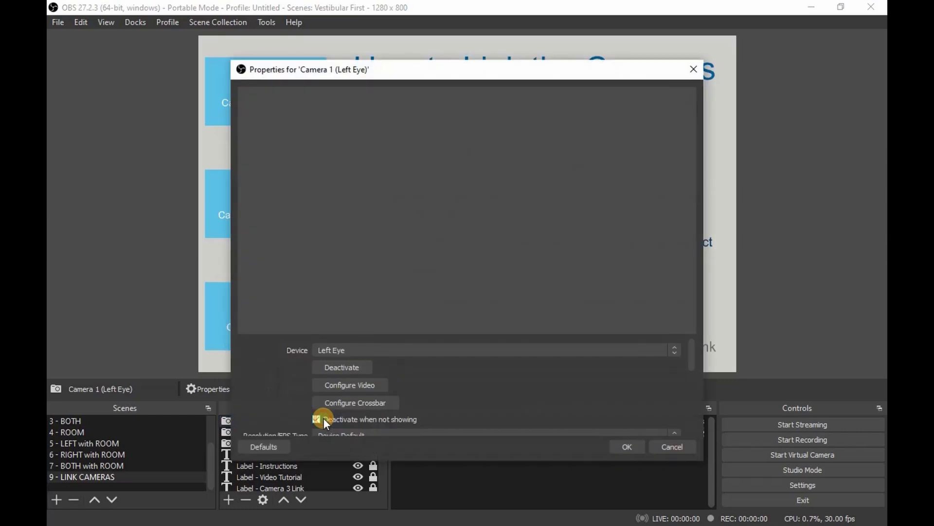
left_click(355, 348)
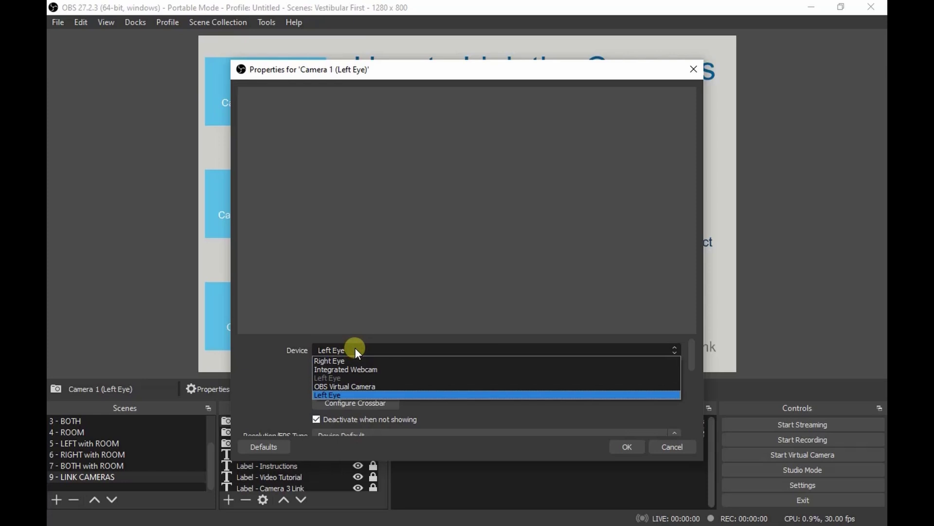
left_click(360, 386)
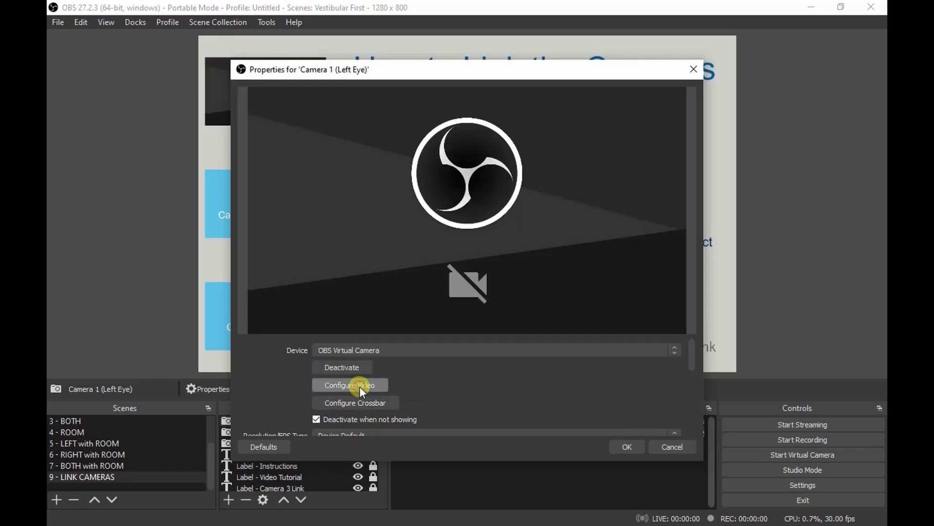
left_click(401, 346)
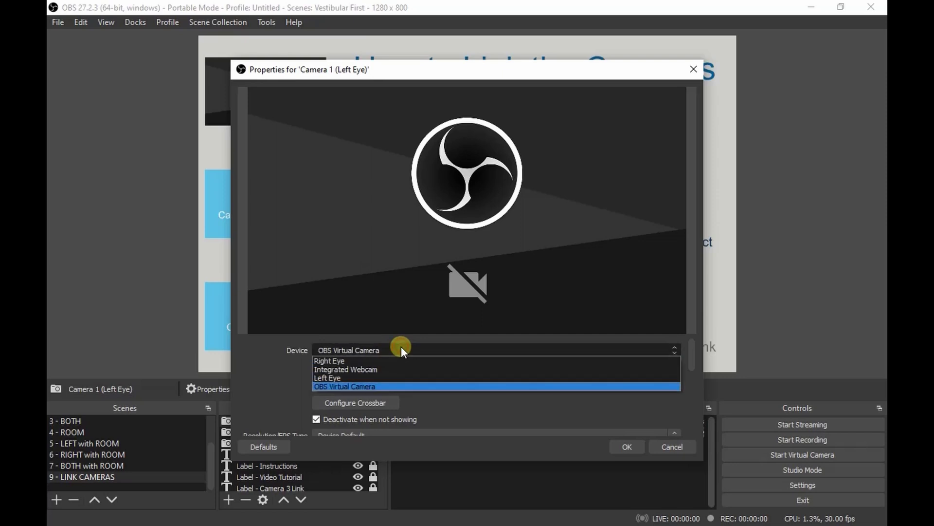
left_click(379, 376)
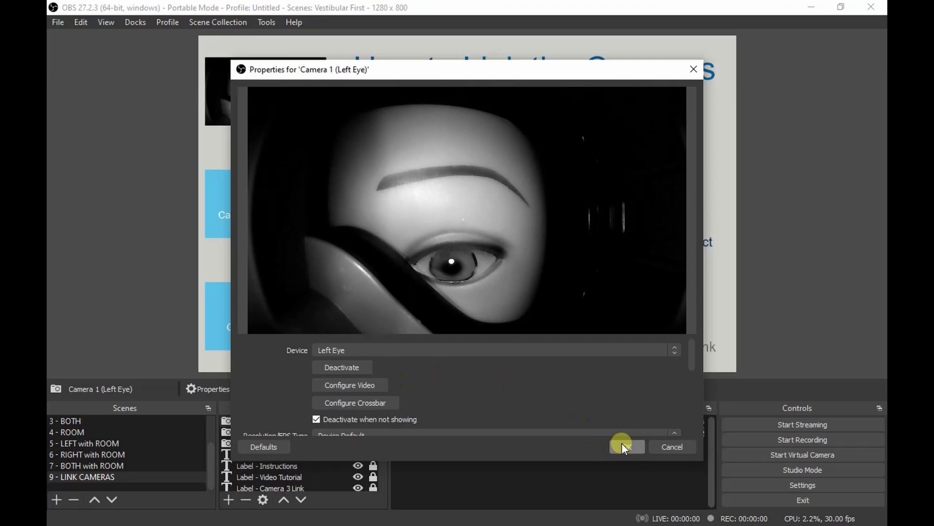
left_click(629, 447)
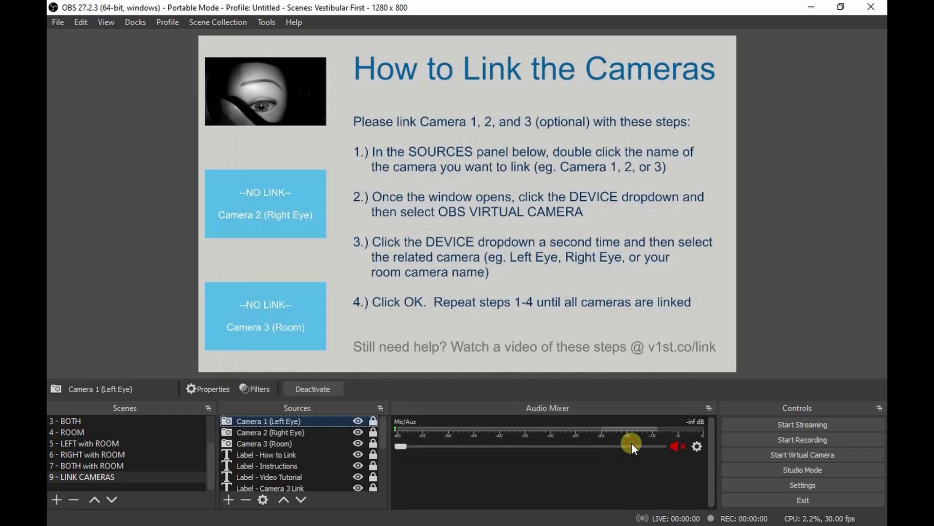
Set Camera 2's device to OBS Virtual Camera, then to Right Eye, and confirm
double_click(318, 430)
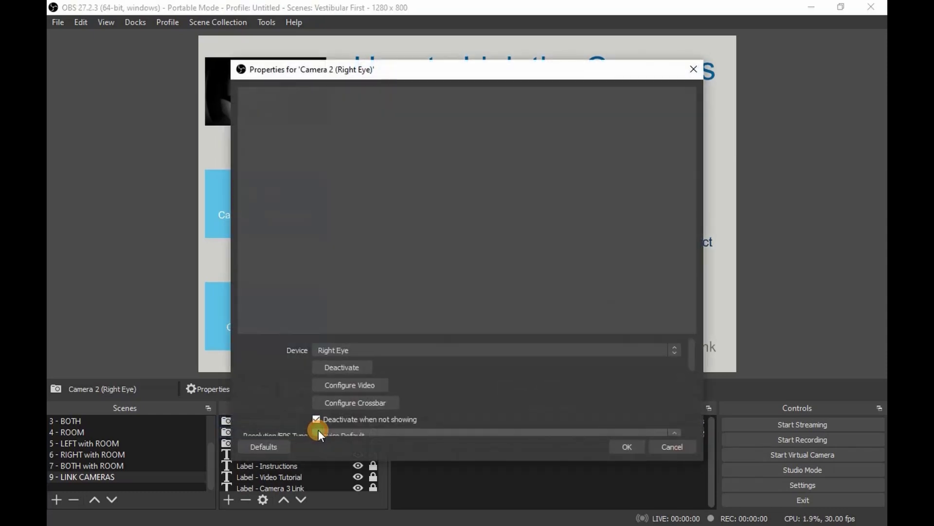
left_click(363, 350)
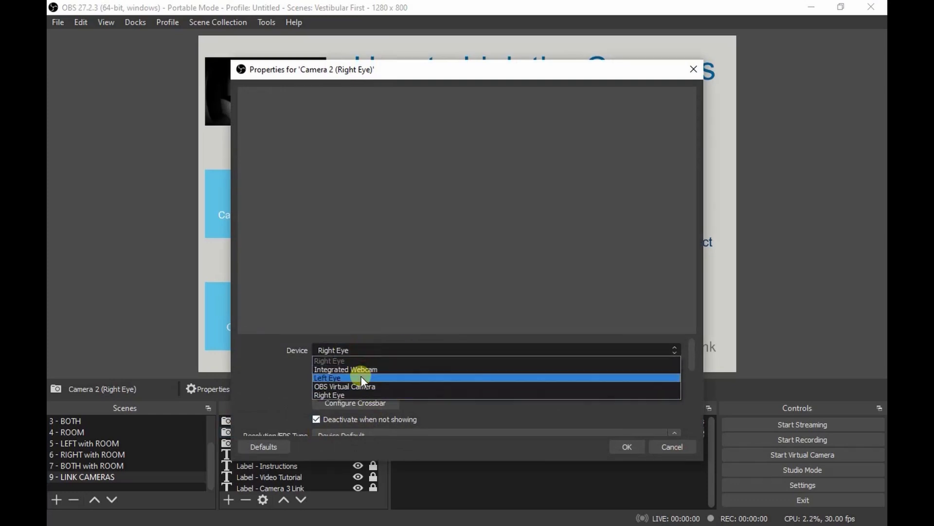
left_click(361, 385)
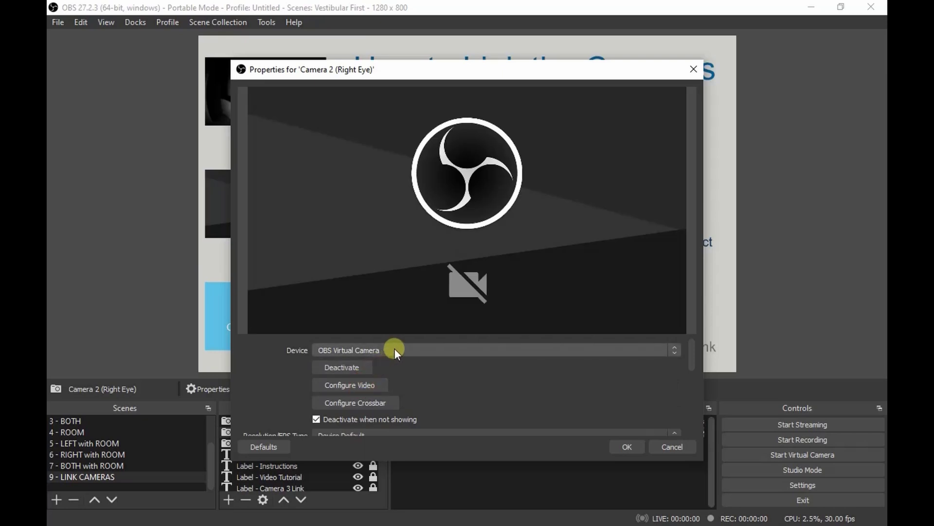
left_click(395, 348)
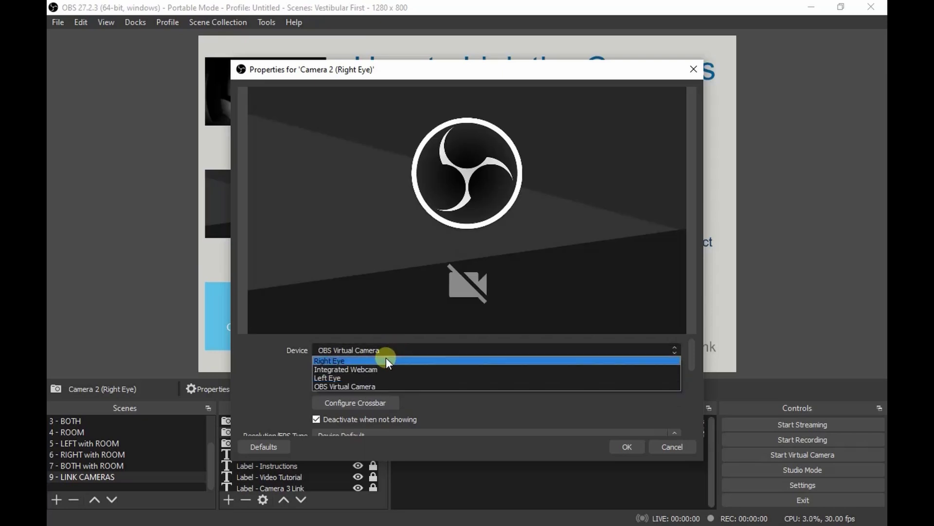
left_click(386, 359)
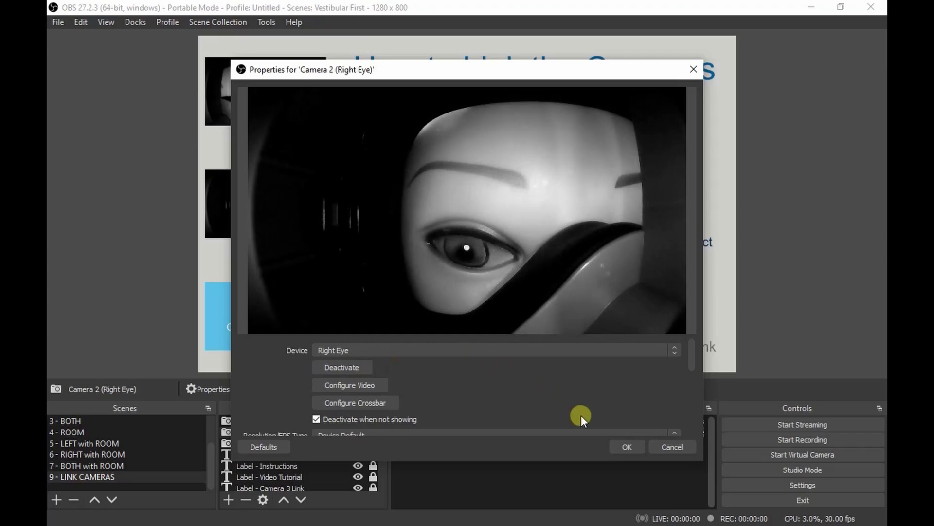
left_click(621, 444)
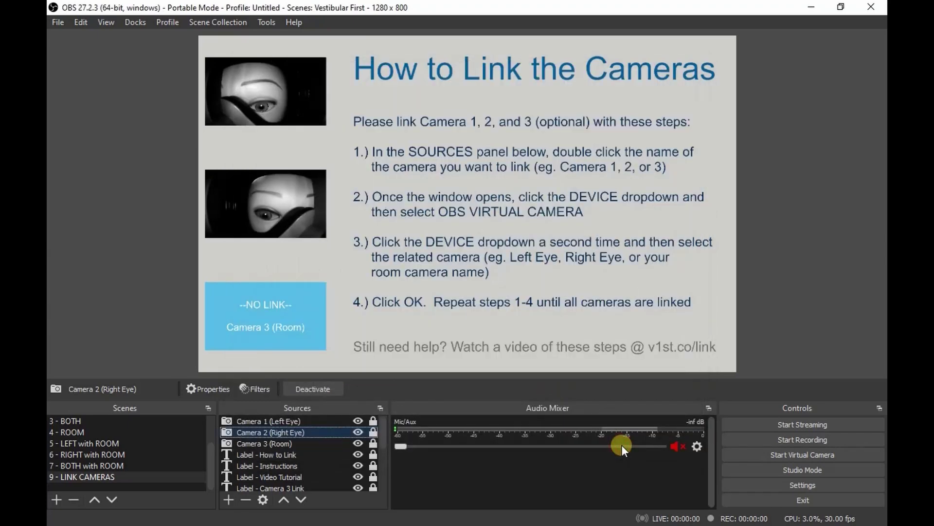
left_click(82, 422)
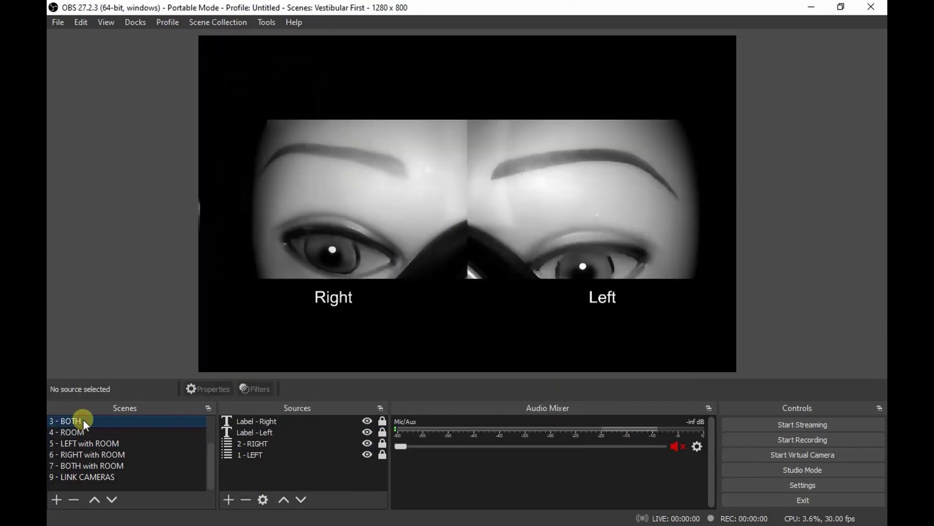
left_click(118, 476)
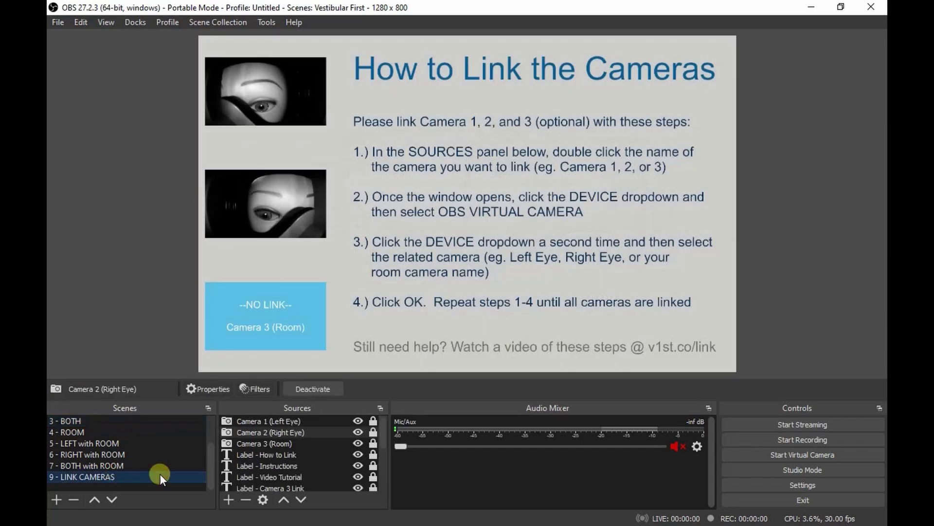
left_click(298, 444)
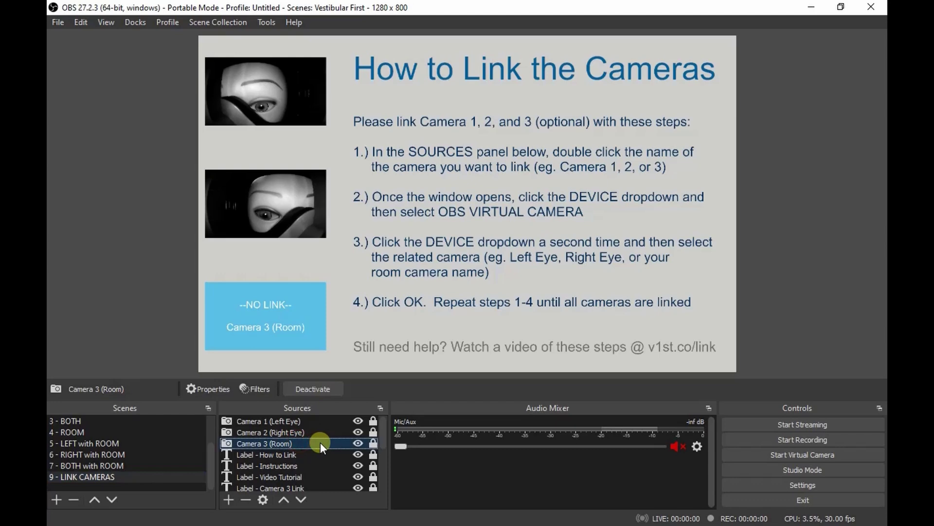
Set Camera 3 (Room) to the Integrated Webcam, then show the 7 - BOTH with ROOM scene
double_click(321, 442)
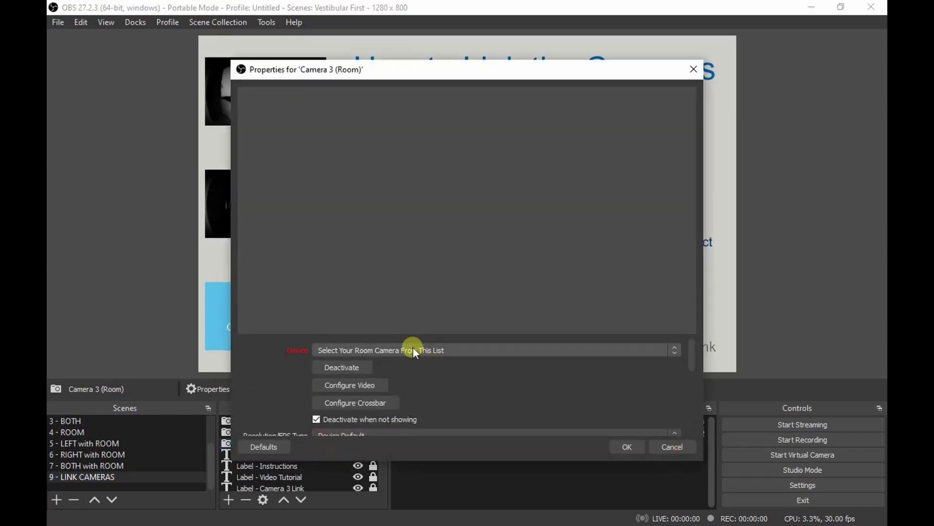
left_click(457, 350)
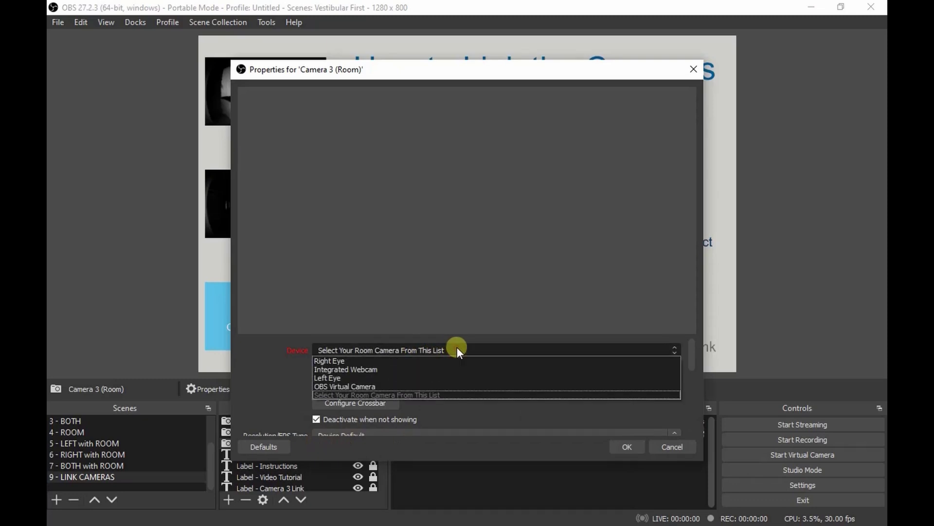
left_click(431, 369)
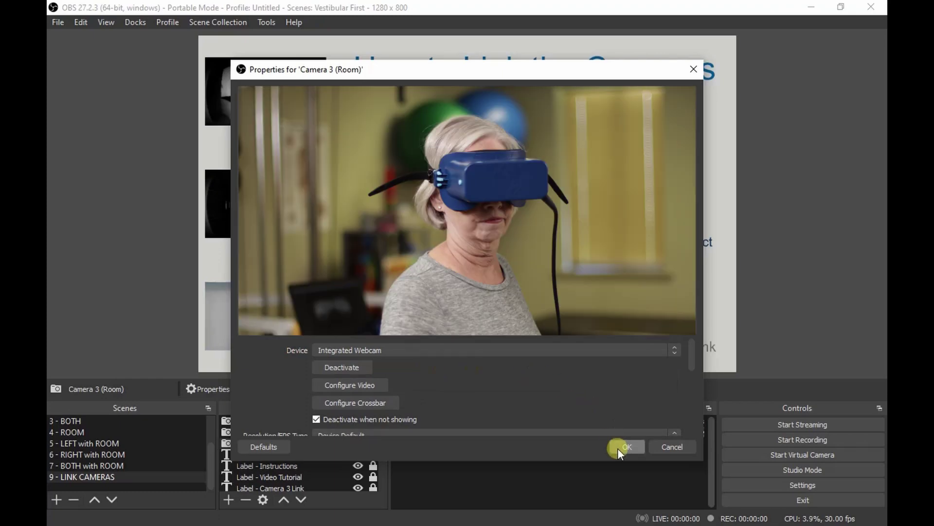
left_click(618, 447)
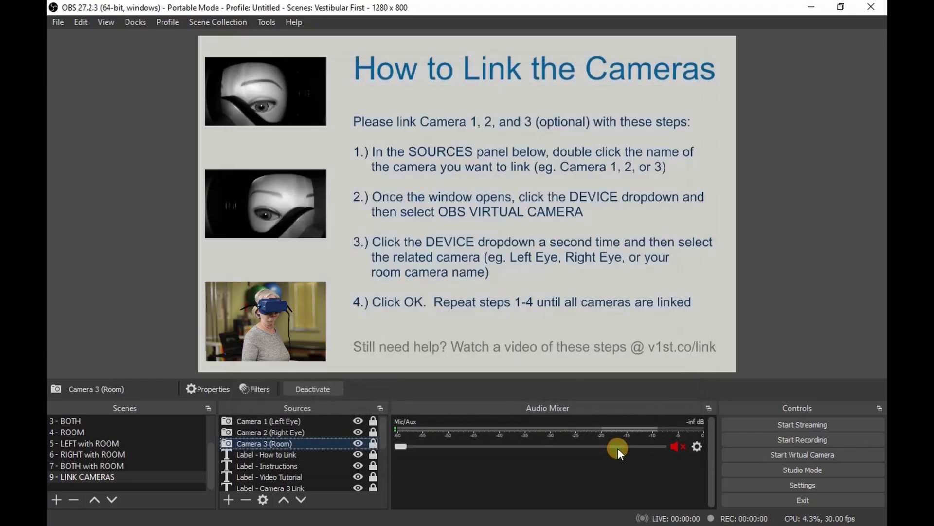
left_click(127, 467)
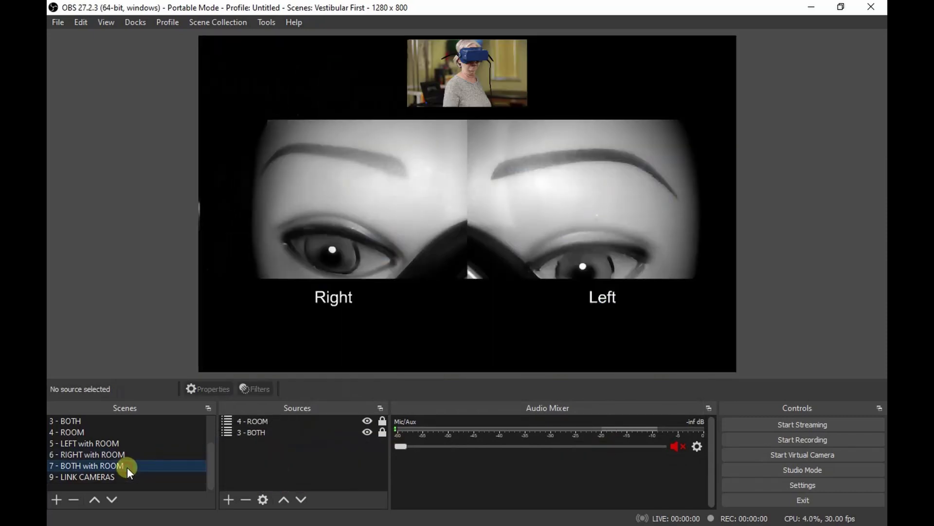